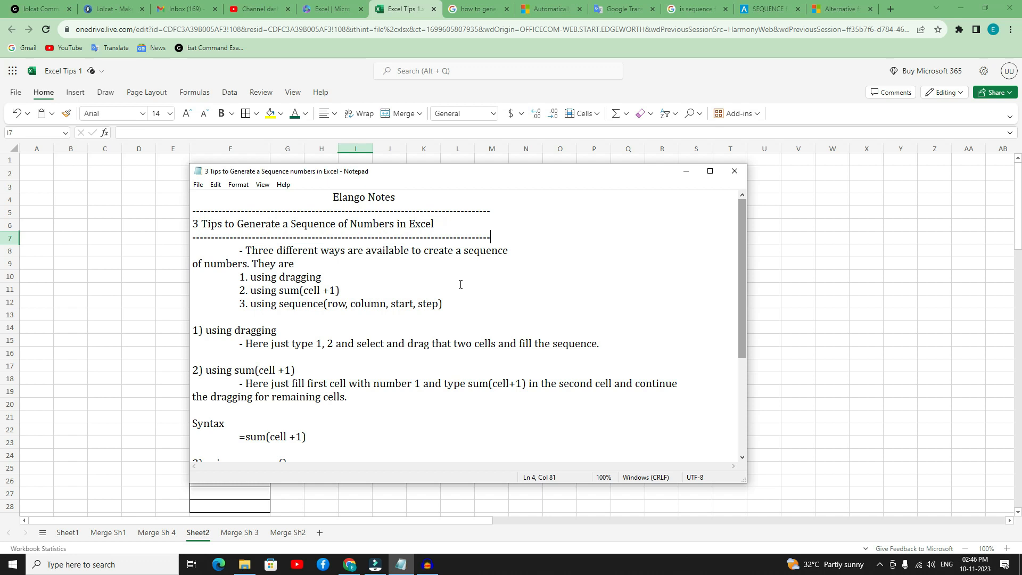
- Put the notes window away and enter 1 in F8 and 2 in F9 under the Input header
left_click_drag(424, 171, 426, 119)
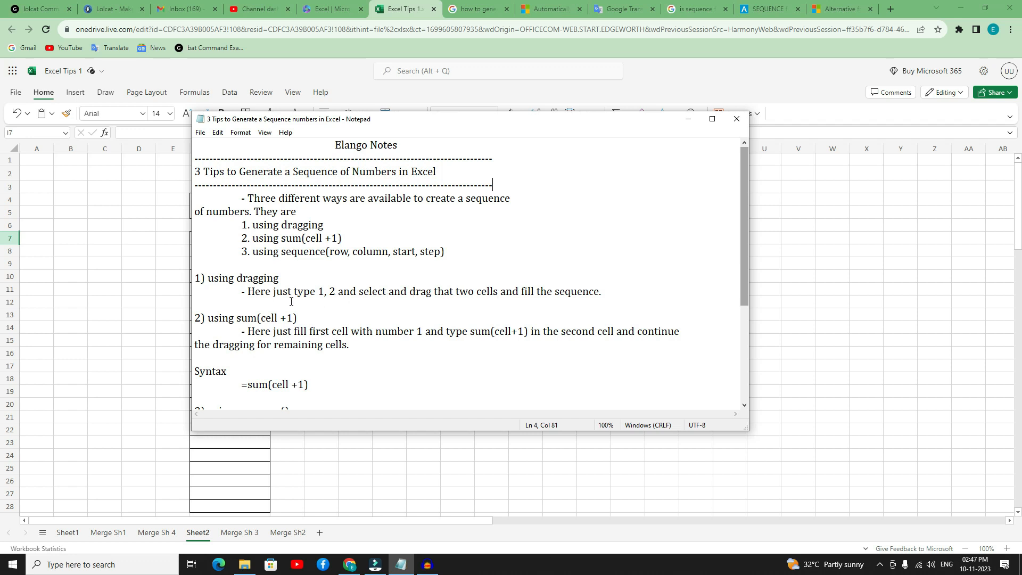
left_click(688, 118)
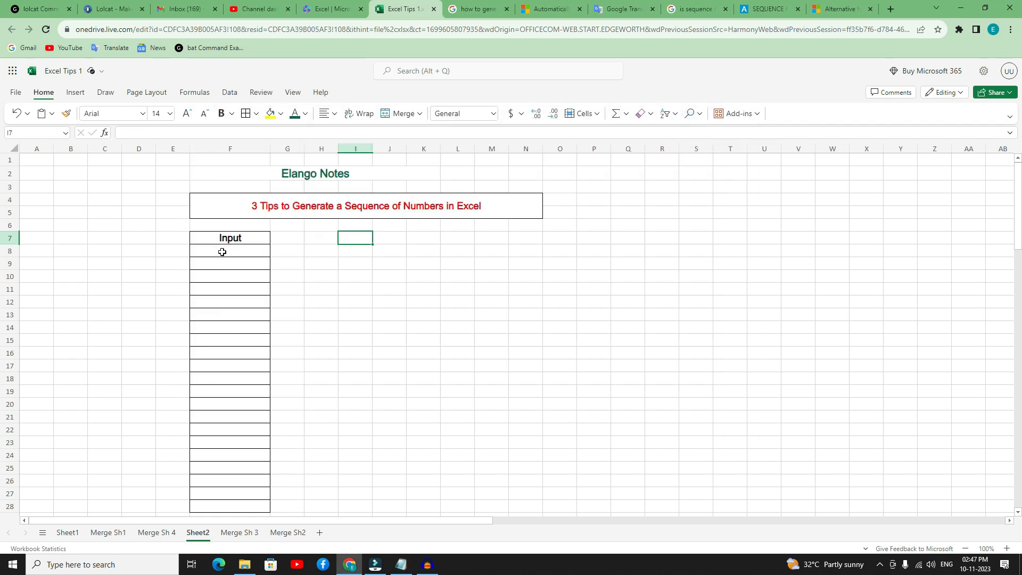
left_click(221, 251)
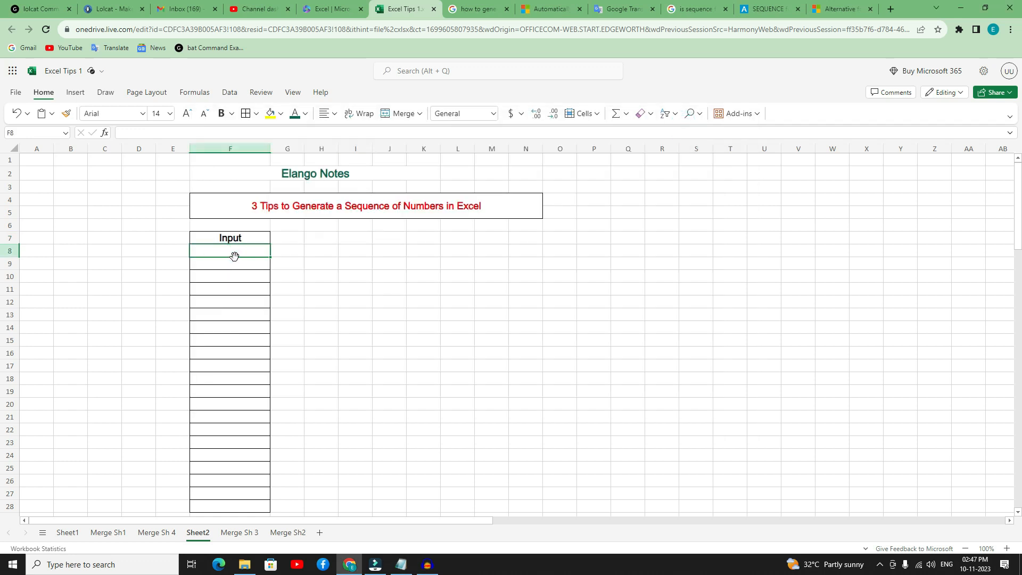
type("1")
key("Return")
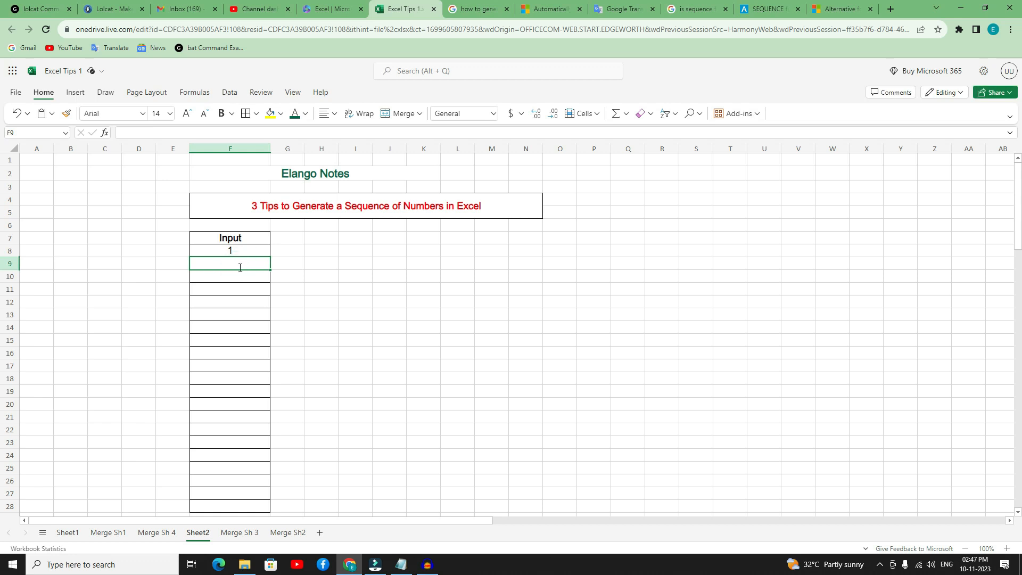
type("2")
key("Return")
- Extend the number series from F8:F9 down through F28 with the fill handle
left_click_drag(220, 251, 224, 260)
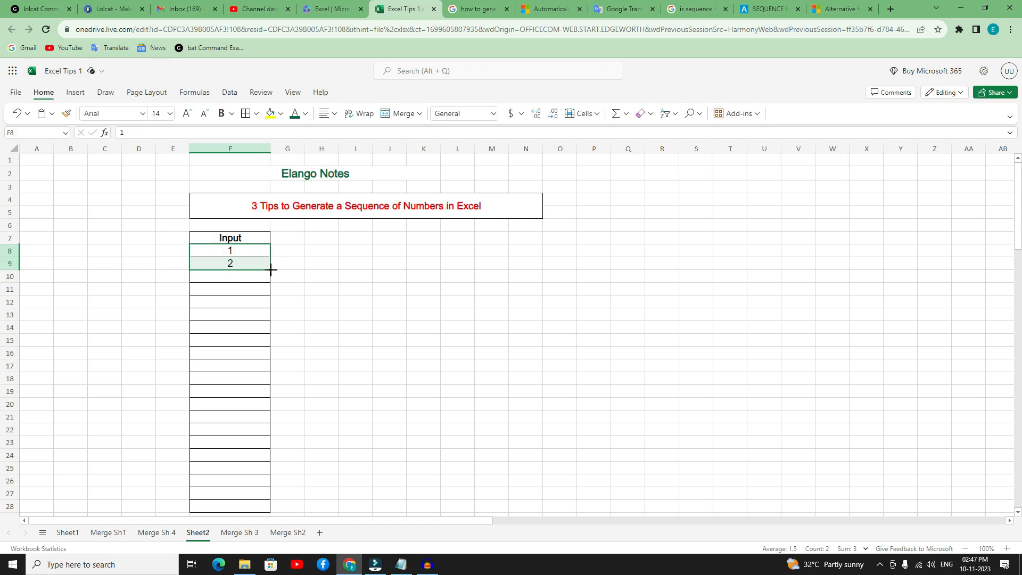
left_click_drag(271, 270, 263, 507)
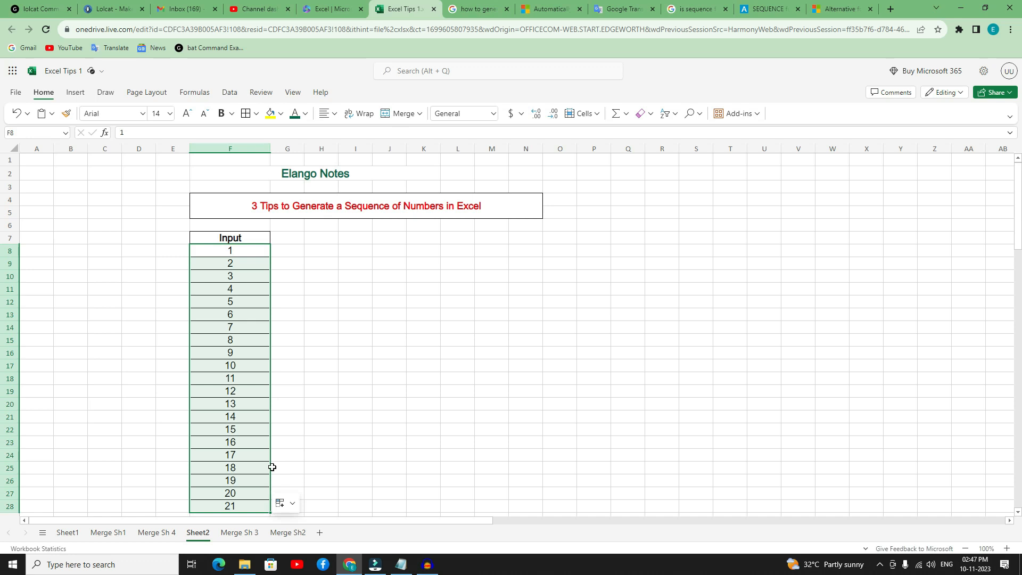
left_click(242, 305)
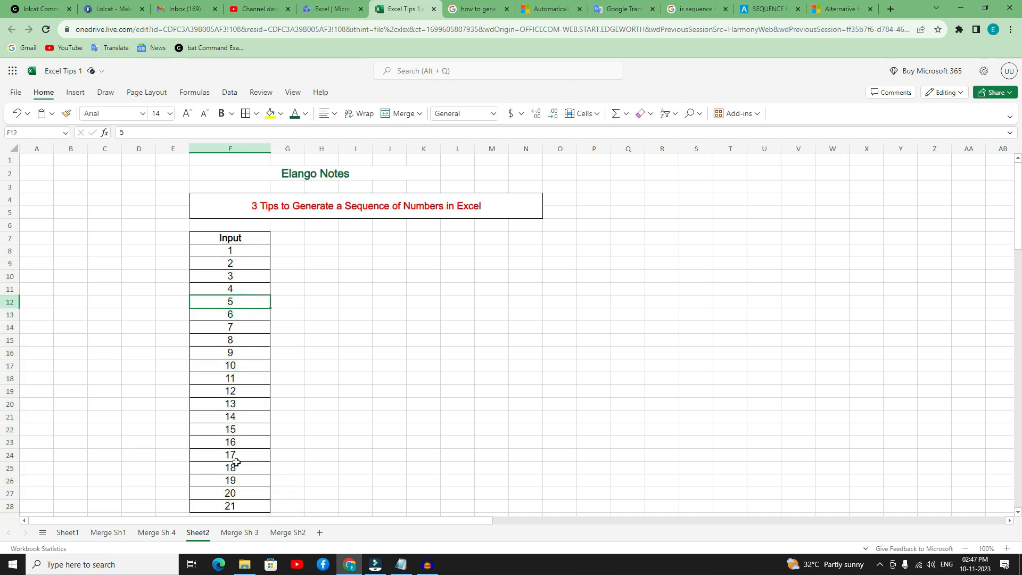
left_click_drag(243, 250, 238, 505)
left_click(239, 269)
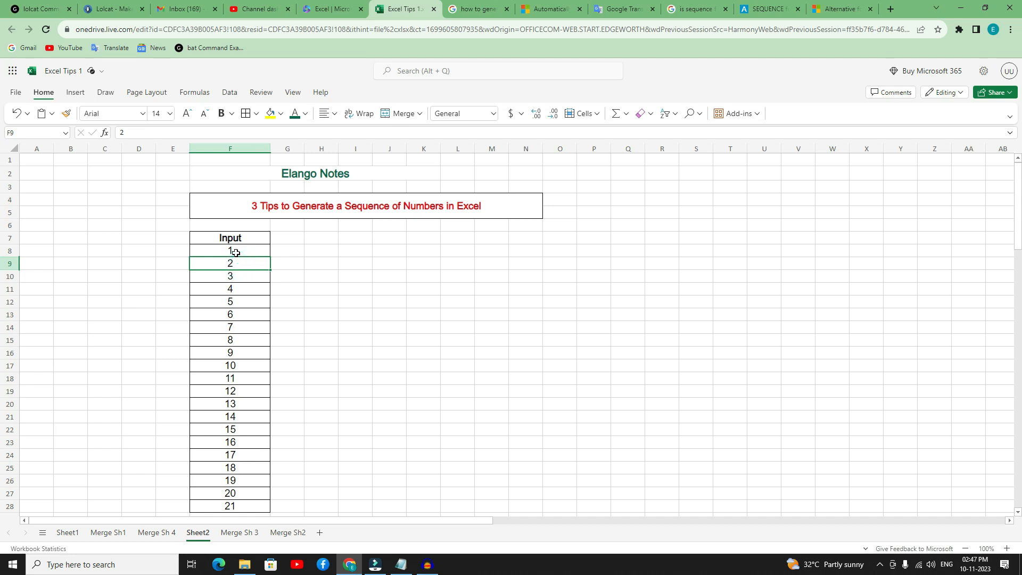
- Clear the filled numbers from F8:F28
left_click_drag(236, 253, 242, 503)
key("Delete")
left_click(324, 377)
- Try filling down to F28 from a single 1 entered in F8, and clear the filled cells
left_click(247, 250)
type("1")
left_click(247, 285)
left_click(233, 252)
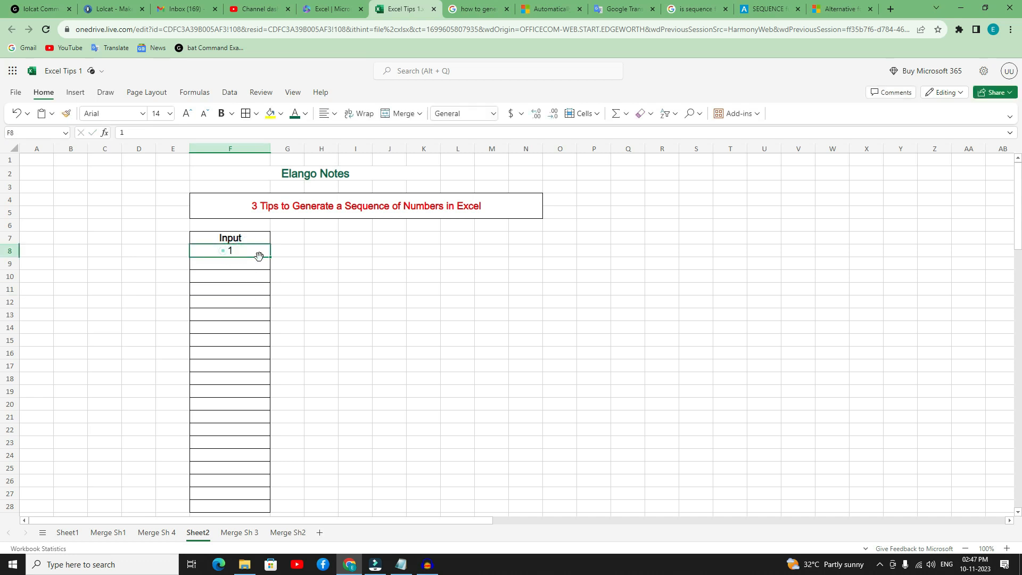
left_click_drag(269, 257, 265, 504)
left_click(248, 326)
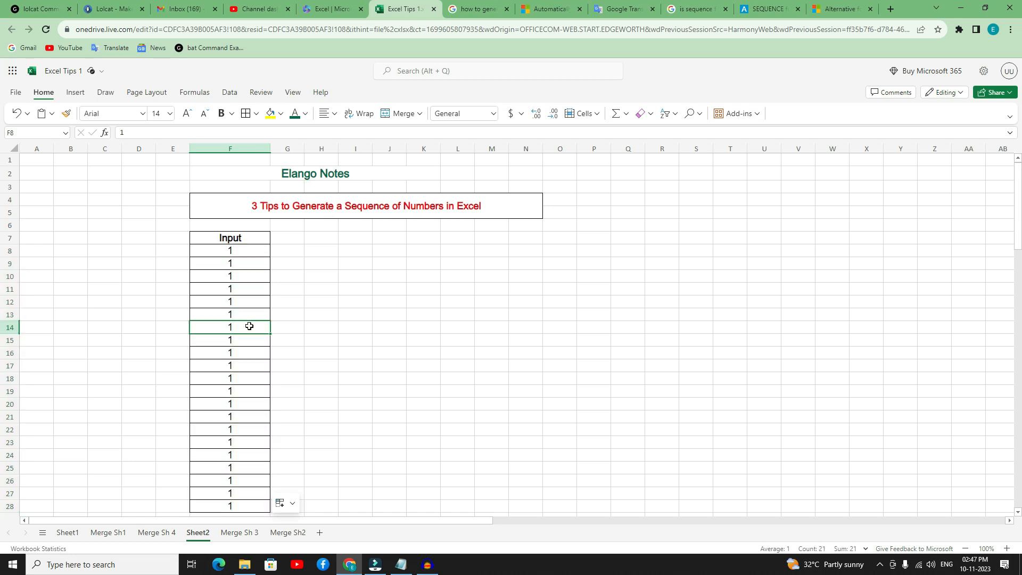
left_click_drag(234, 254, 231, 504)
key("Delete")
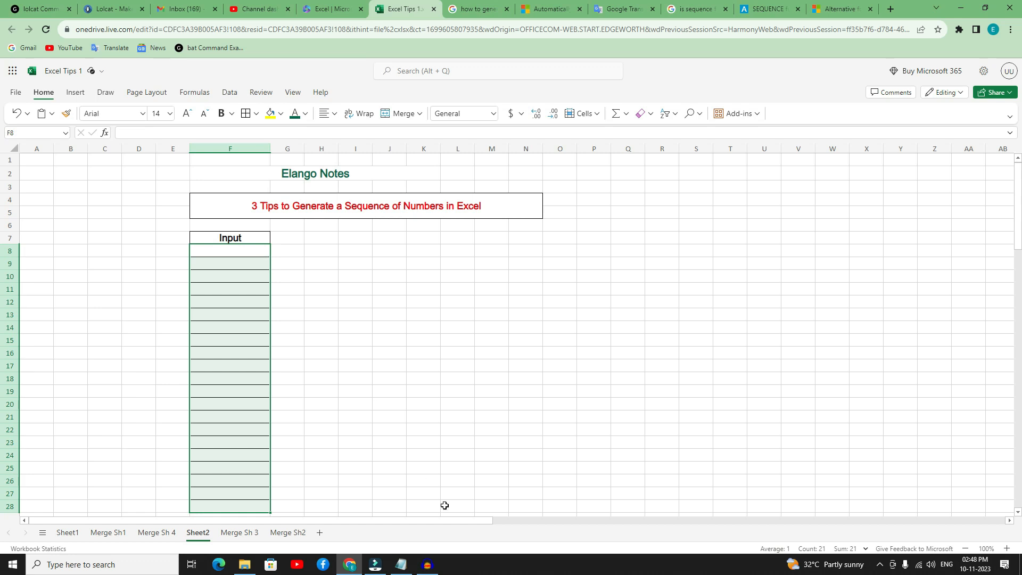
- Switch to the Notepad notes and review the sum(cell +1) method and its syntax
left_click(403, 556)
left_click(364, 327)
scroll(269, 307, "down", 1)
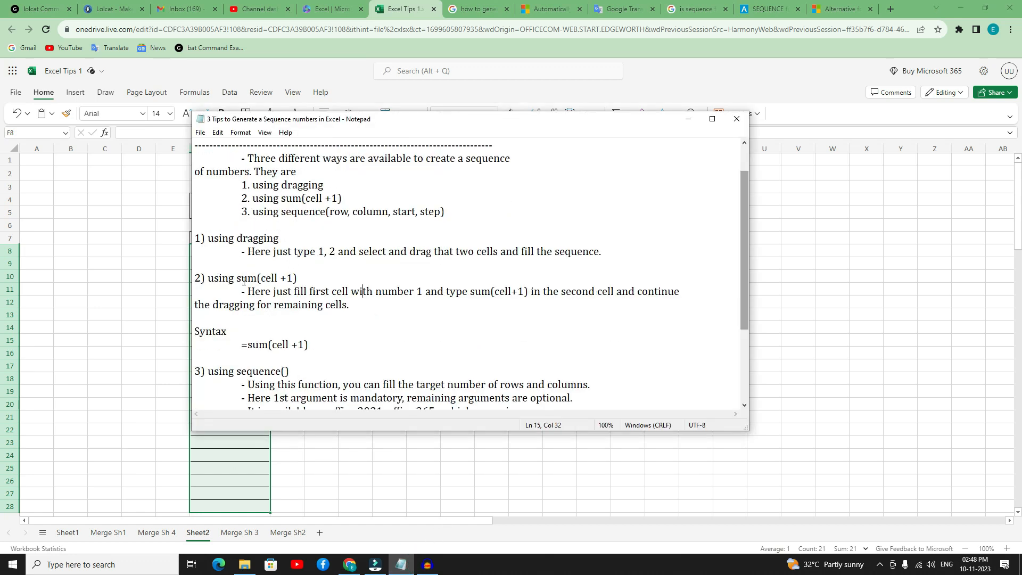
double_click(273, 277)
double_click(289, 277)
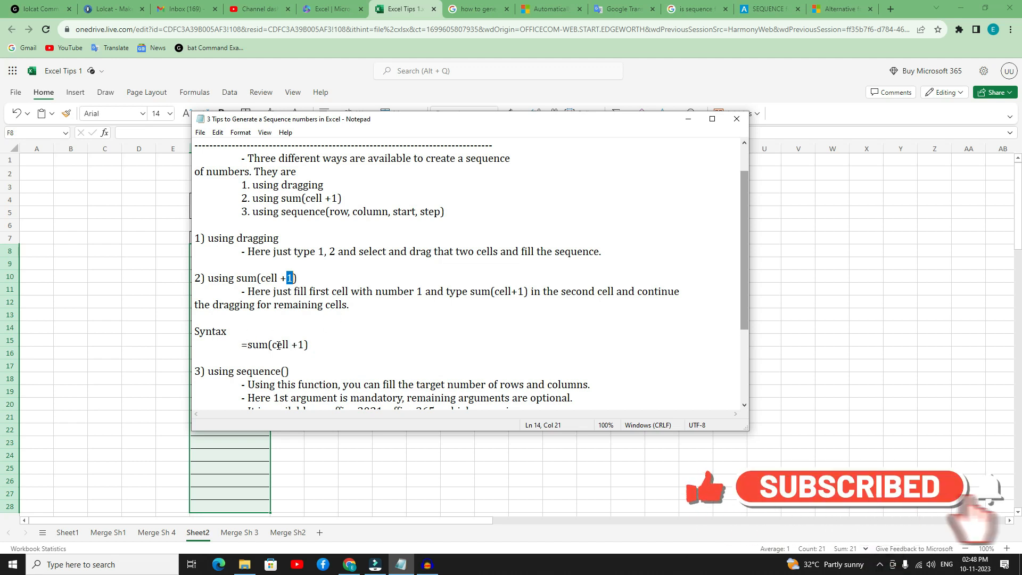
left_click_drag(272, 344, 286, 344)
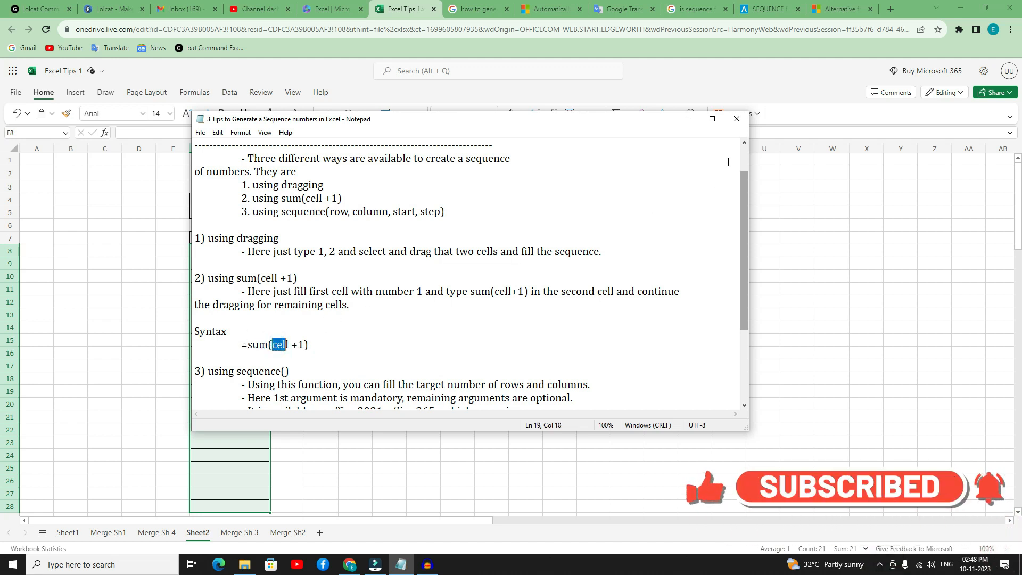
left_click(687, 118)
- Enter 1 in F8 as the starting number of the Input column
left_click(240, 283)
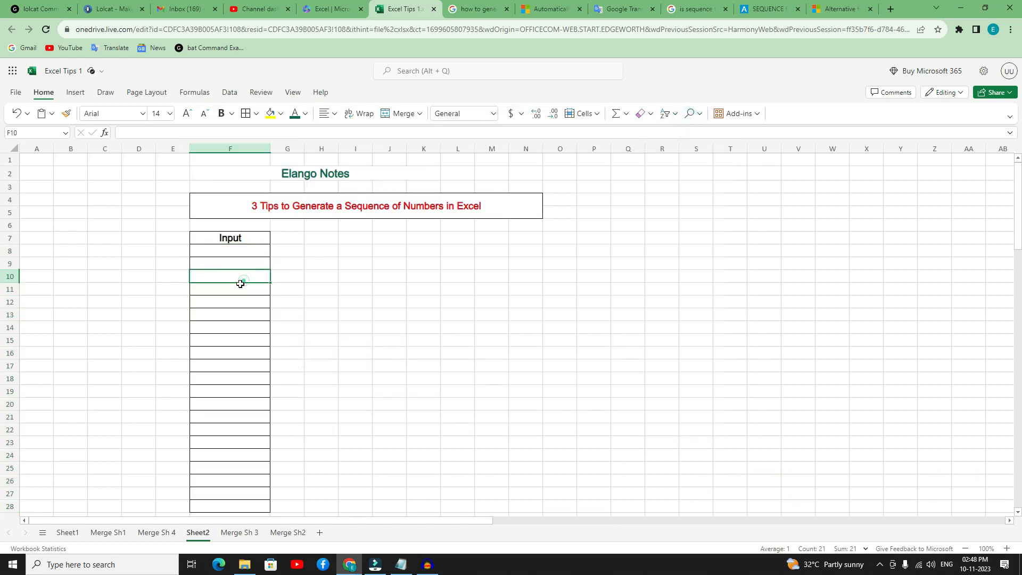
left_click(244, 252)
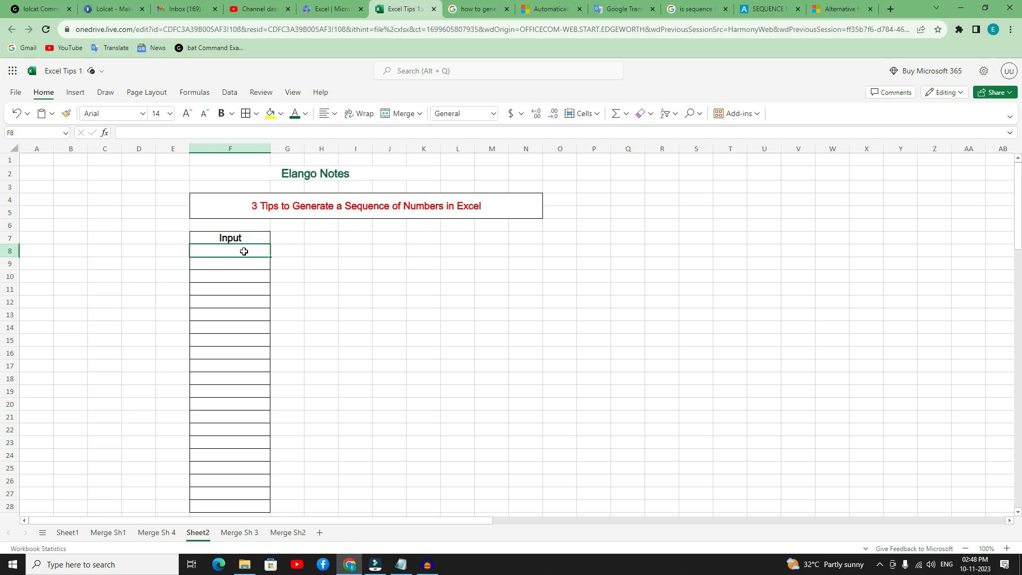
type("1")
left_click(284, 287)
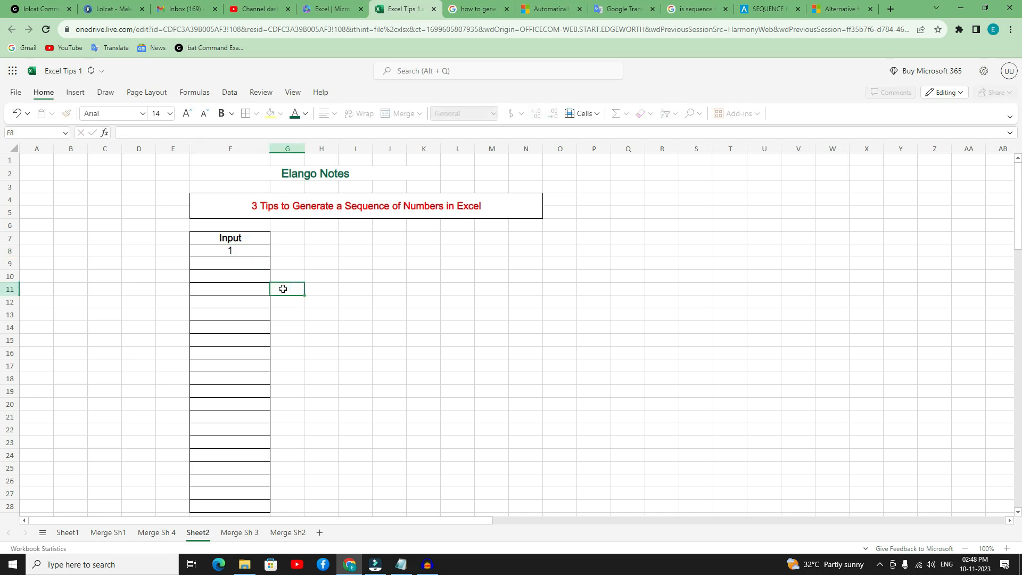
- Enter the formula =sum(F8+1) in F9, picking F8 as the referenced cell
left_click(239, 266)
type("=")
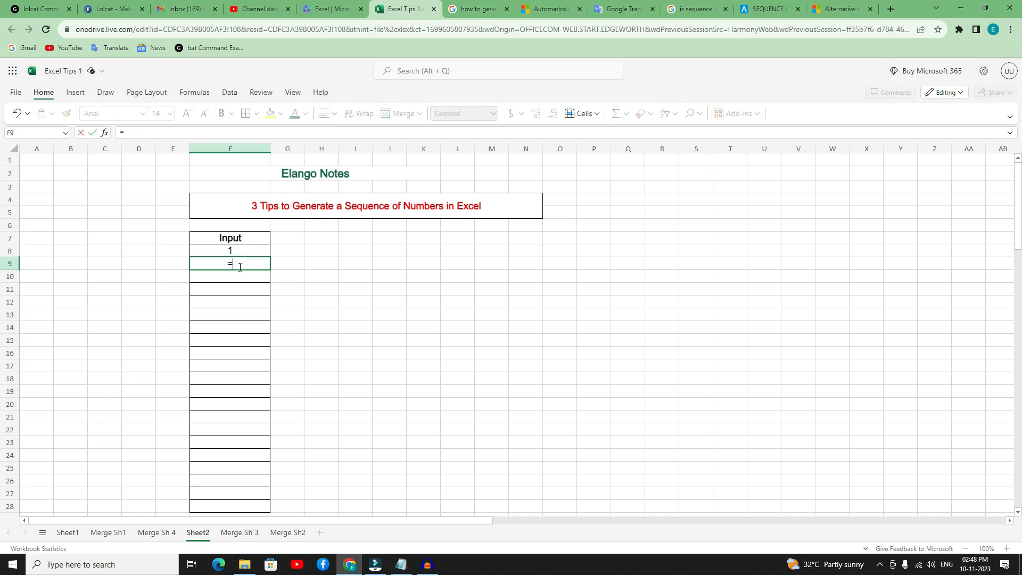
type("sum(")
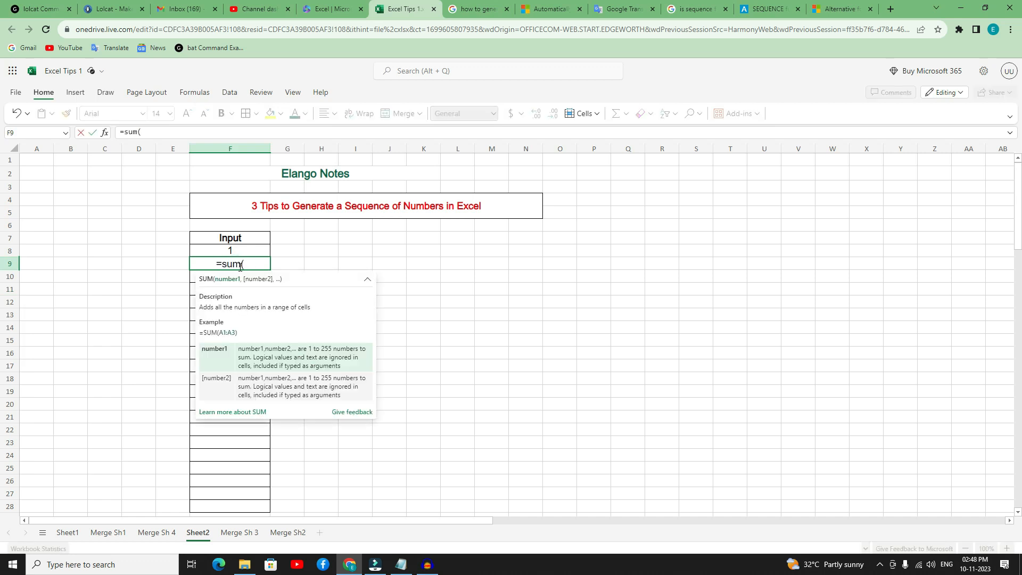
left_click(233, 250)
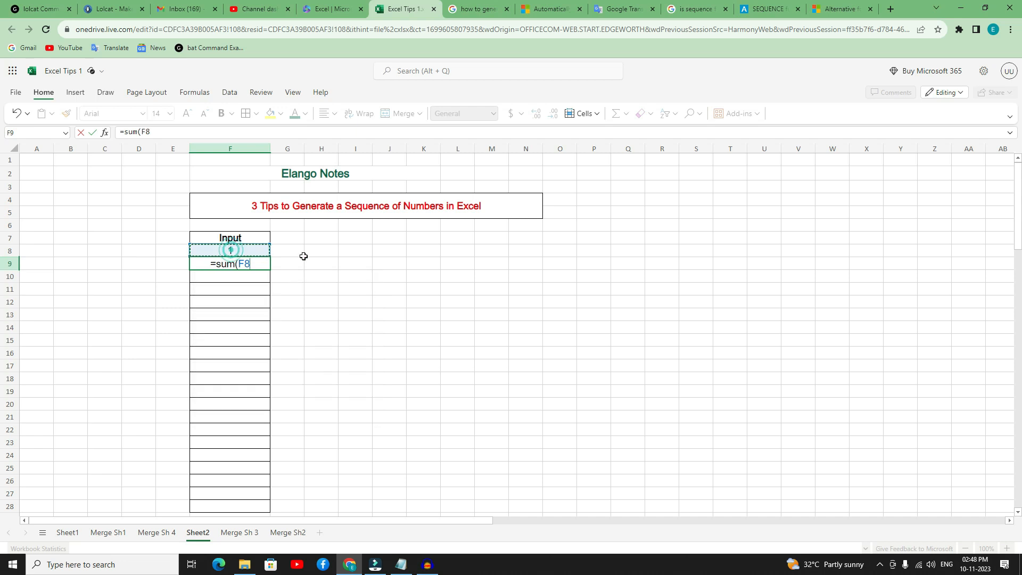
type("+")
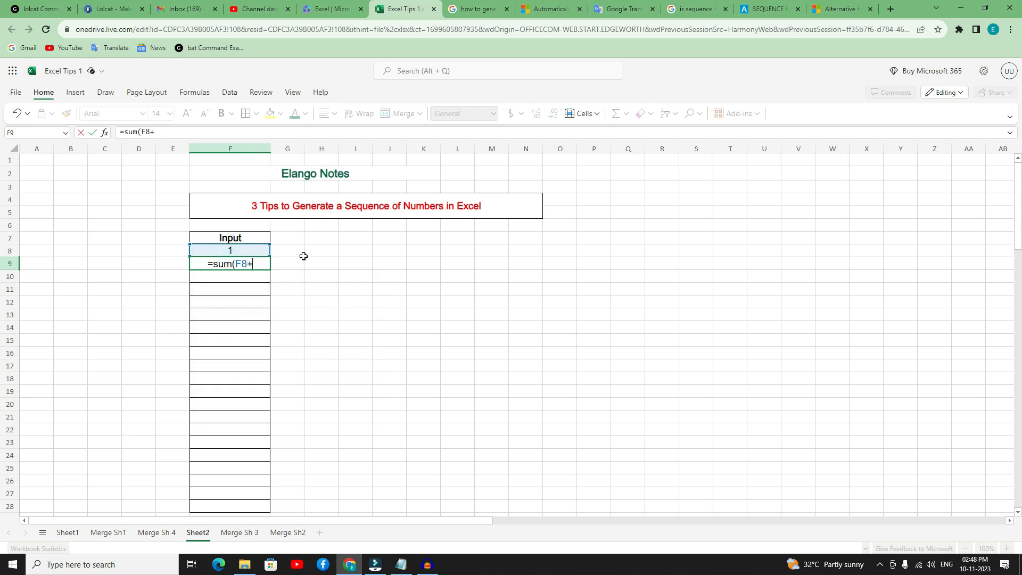
type("1)")
key("Return")
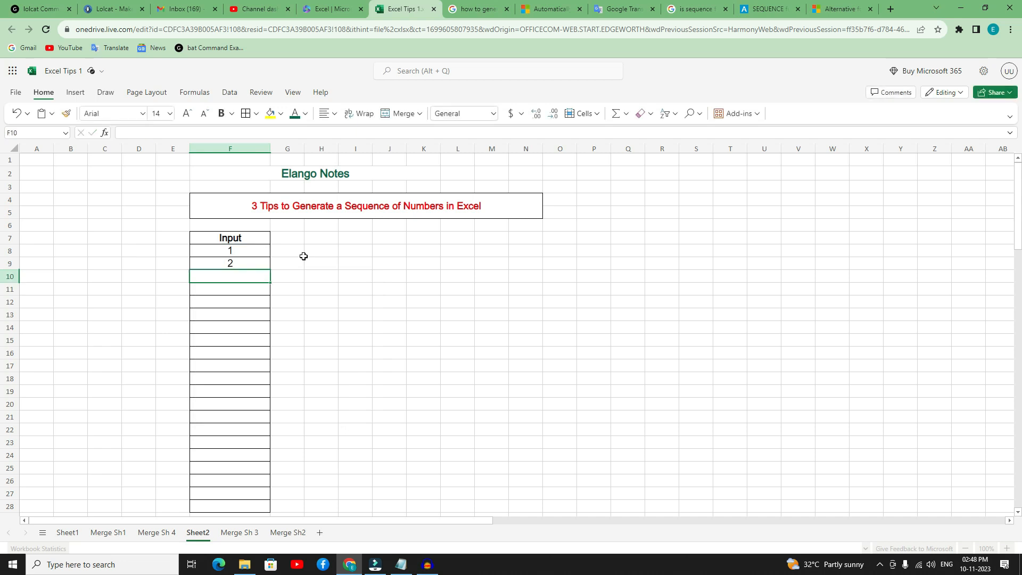
- Fill the F9 formula down through F28
left_click(246, 263)
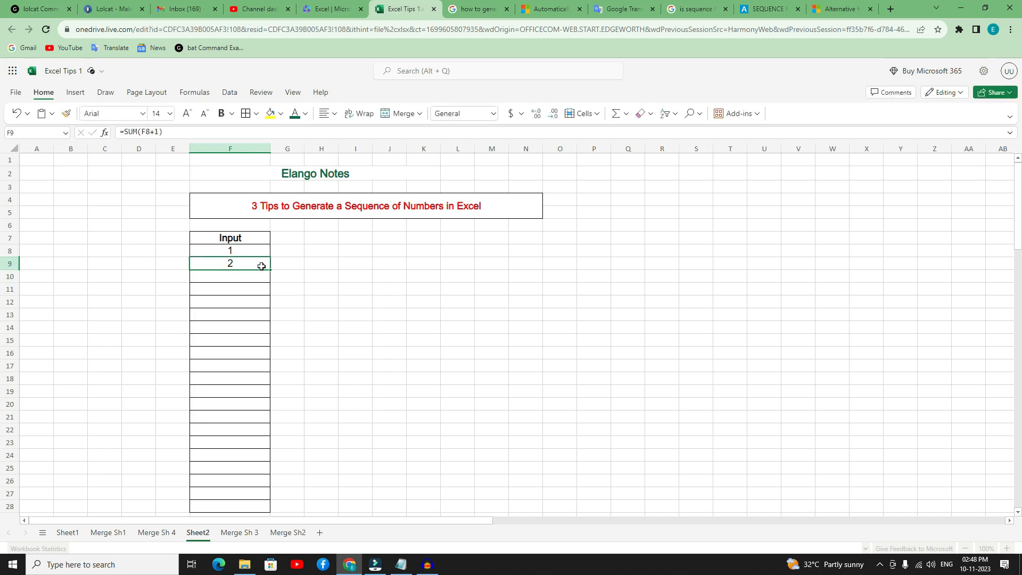
left_click_drag(270, 270, 254, 506)
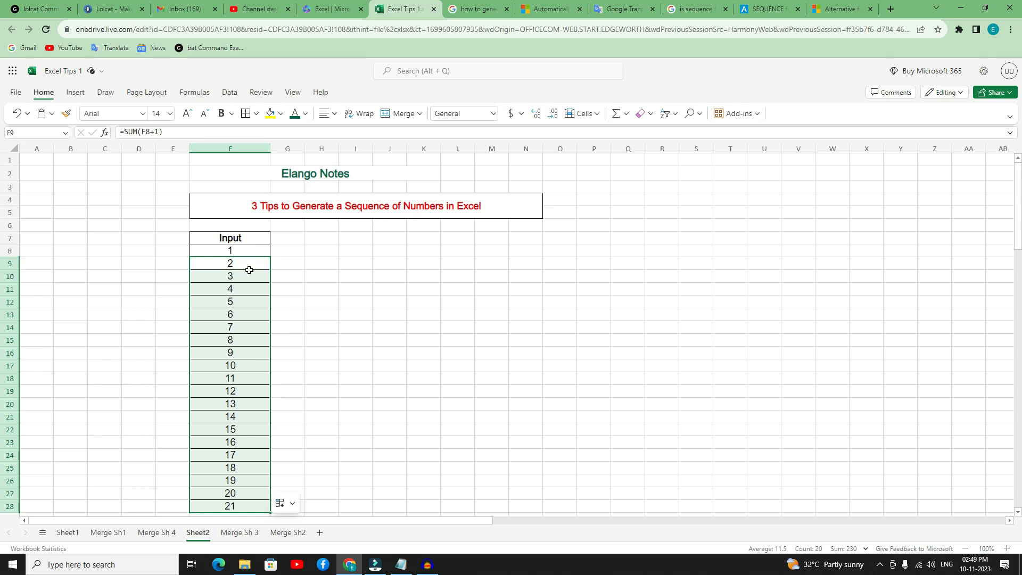
left_click(240, 251)
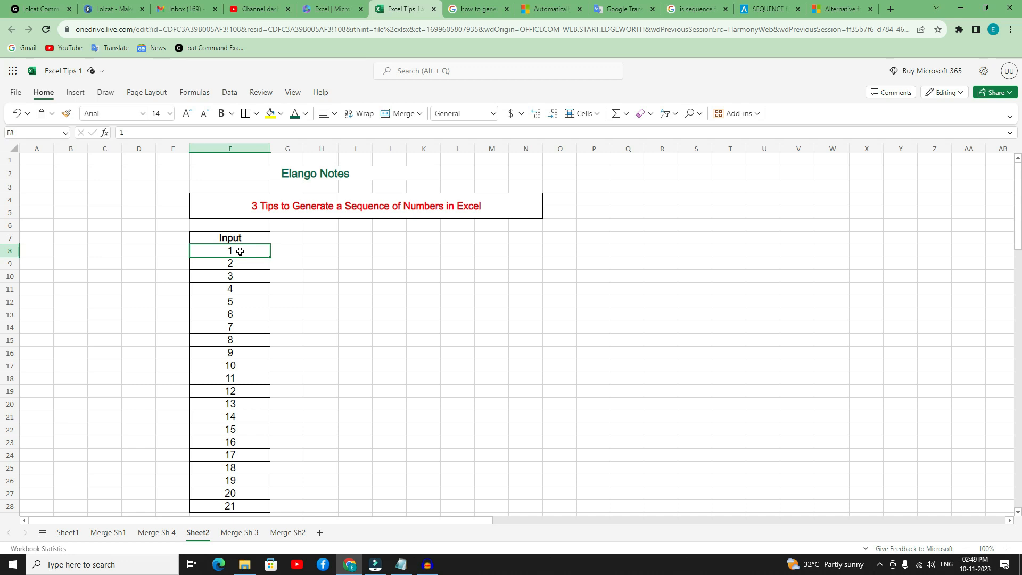
- Clear F8:F28 and enter 5 in F8 as the new starting number
left_click_drag(240, 251, 226, 504)
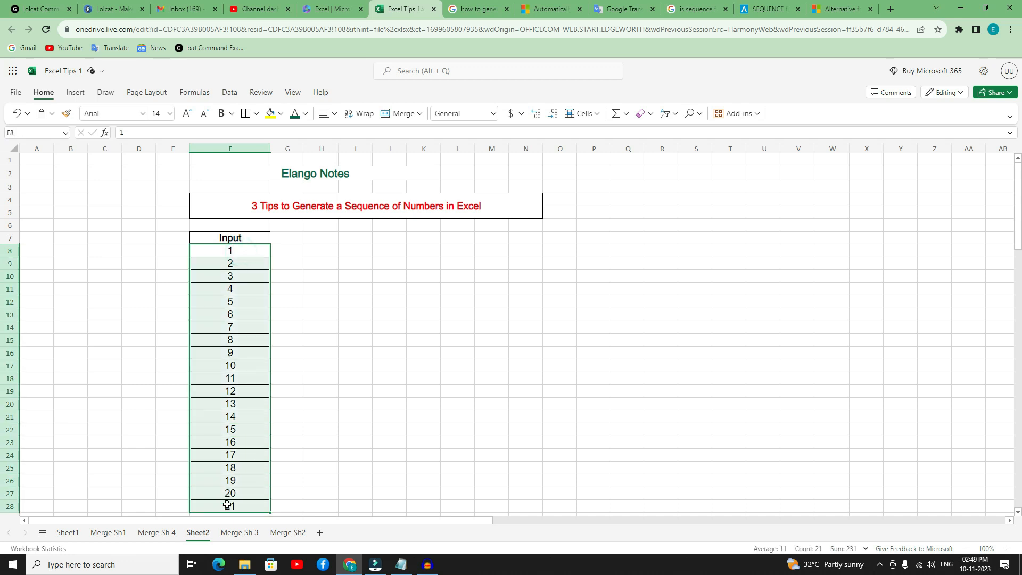
key("Delete")
left_click(236, 250)
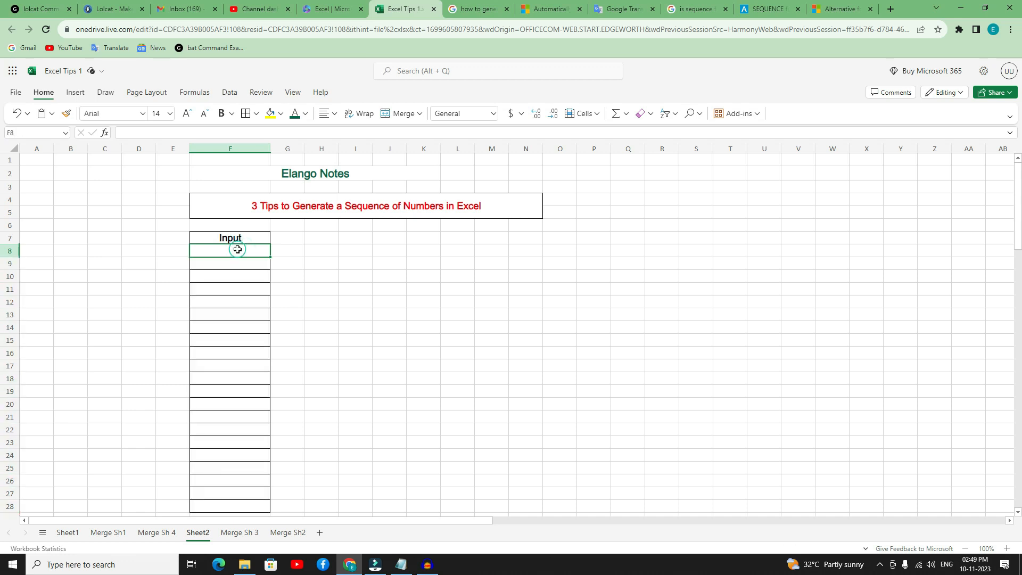
type("5")
- Enter =sum(F8+1) in F9 to add 1 to the new starting number
left_click(246, 266)
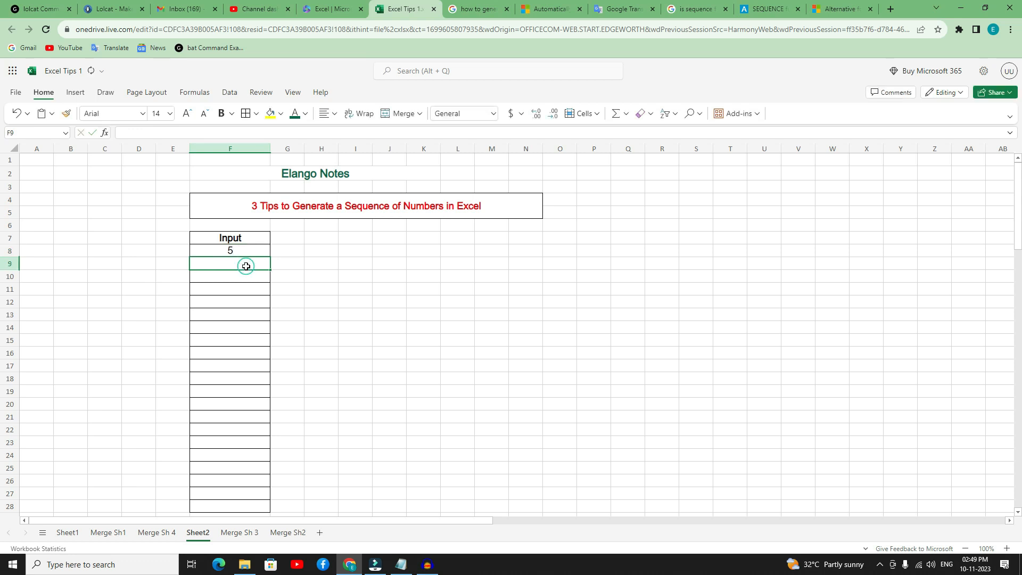
type("=sum(")
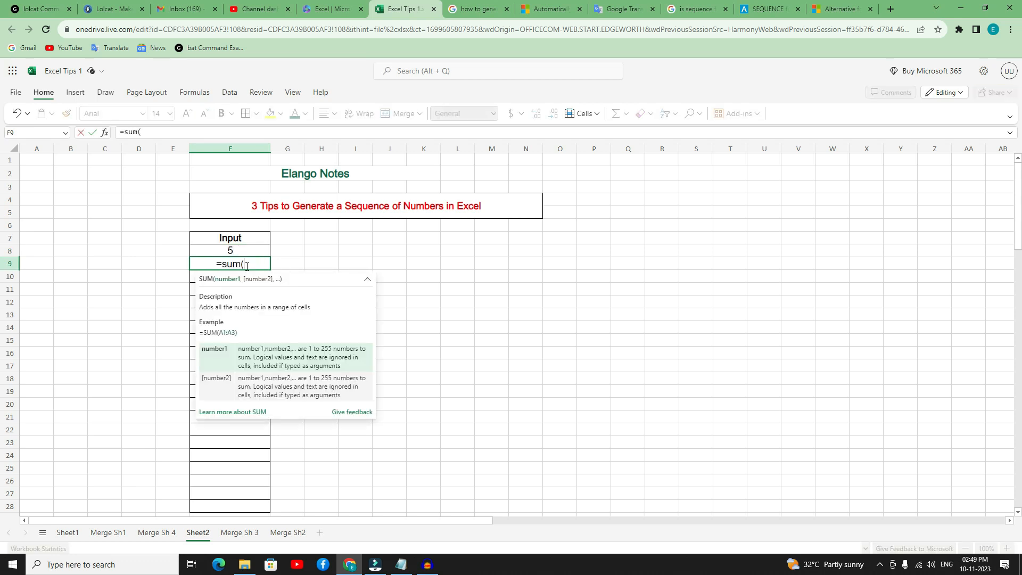
left_click(240, 249)
type("+")
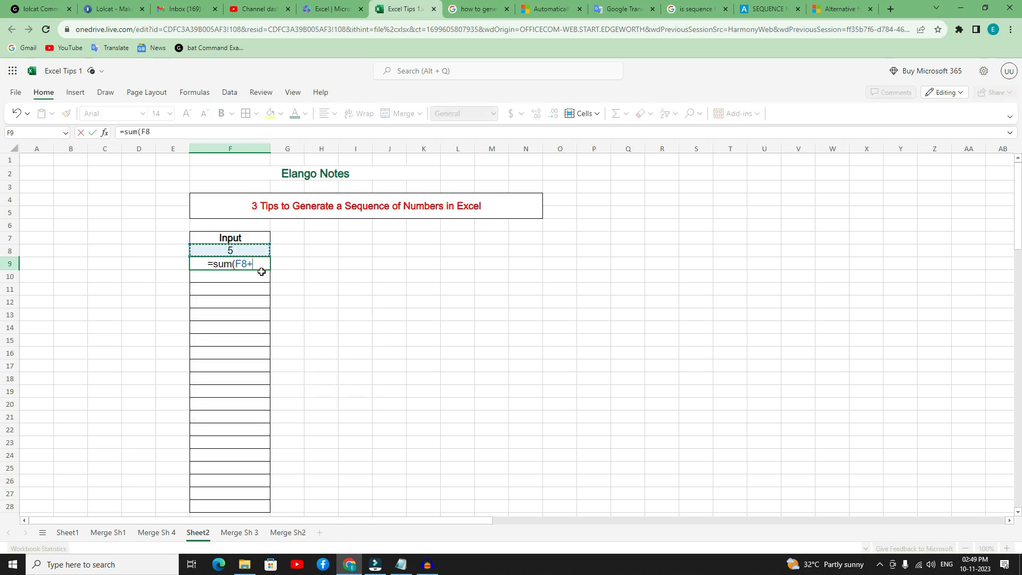
type("1)")
key("Return")
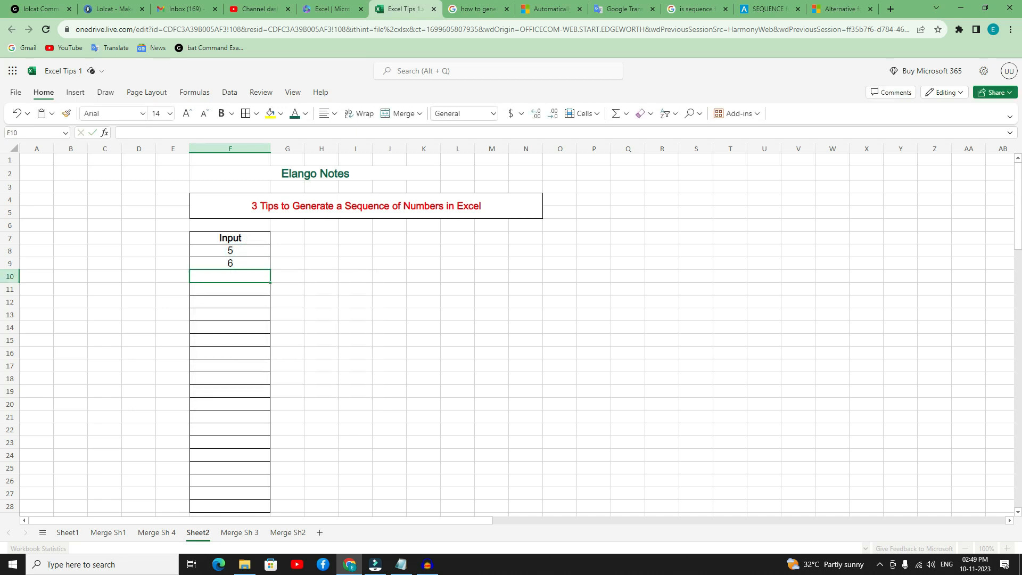
- Copy the F9 formula down through F28 so the sequence continues from 5
left_click(250, 265)
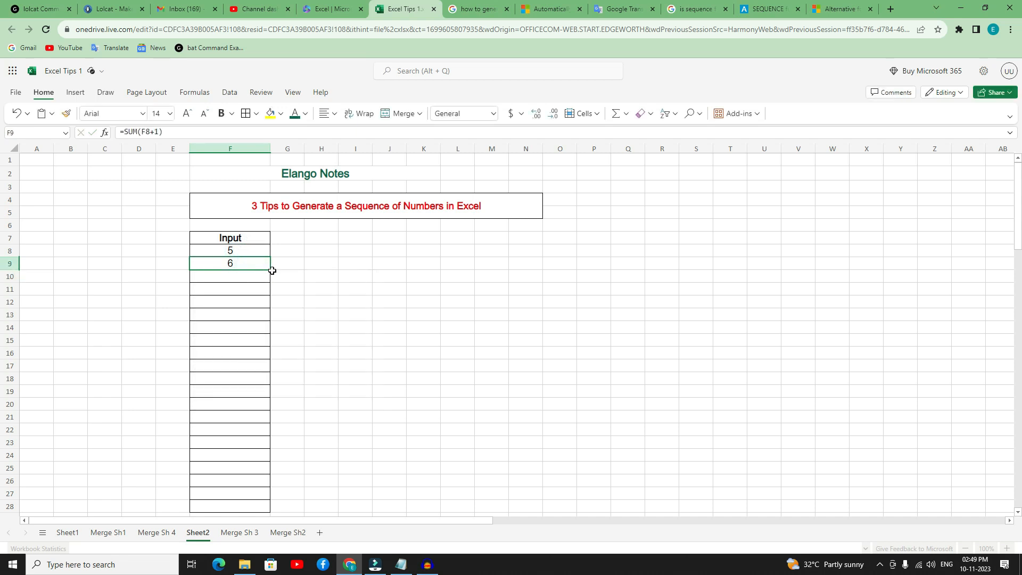
left_click_drag(271, 268, 260, 503)
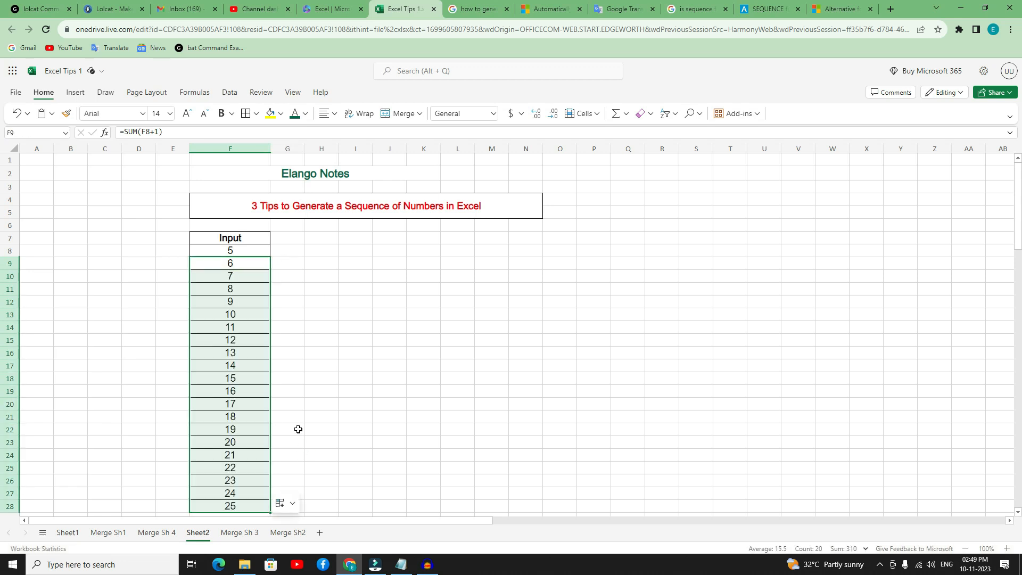
left_click(252, 392)
left_click_drag(232, 253, 232, 517)
left_click(249, 415)
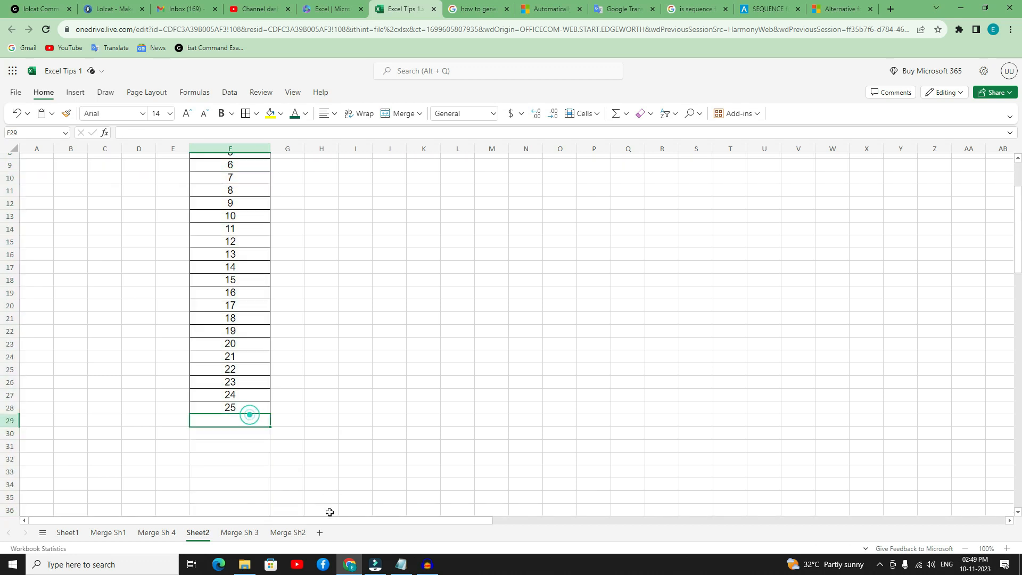
- Switch to the Notepad notes and review the sequence() section with its syntax and arguments
left_click(398, 566)
left_click(300, 355)
scroll(301, 352, "down", 3)
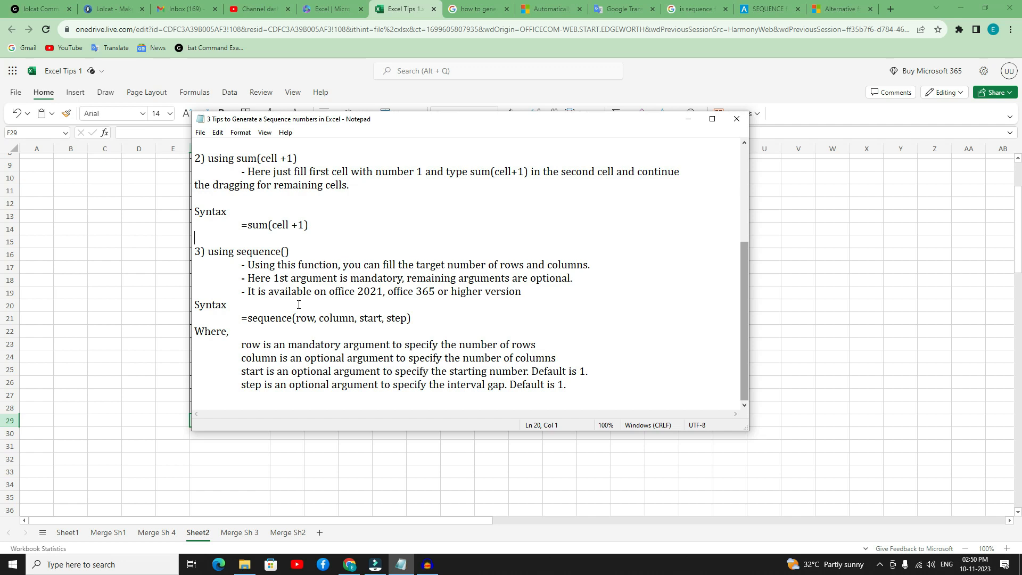
- Examine the sequence() syntax and the notes on its row and column arguments
left_click_drag(248, 320, 405, 318)
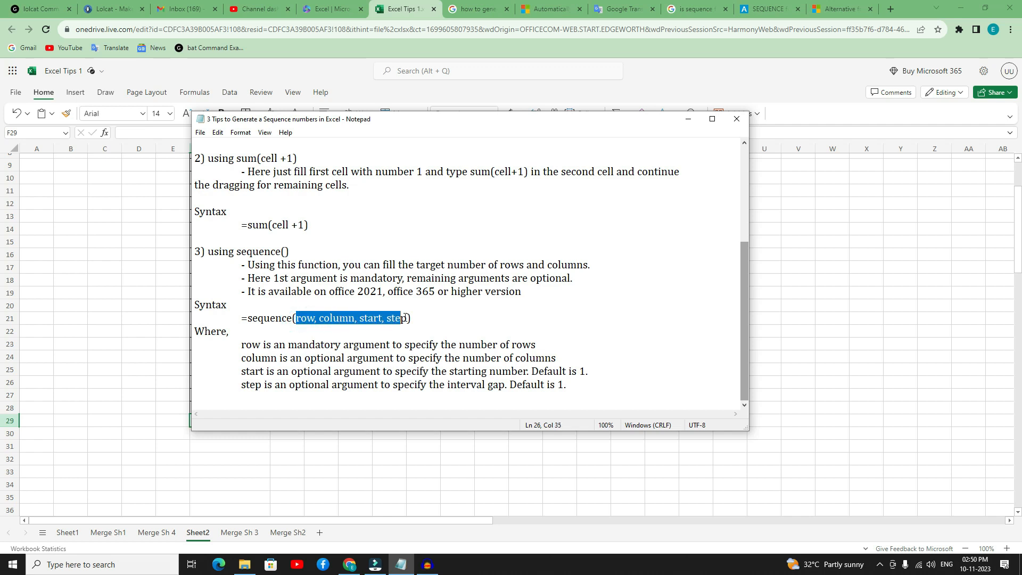
left_click(339, 330)
double_click(306, 317)
left_click_drag(278, 345, 531, 344)
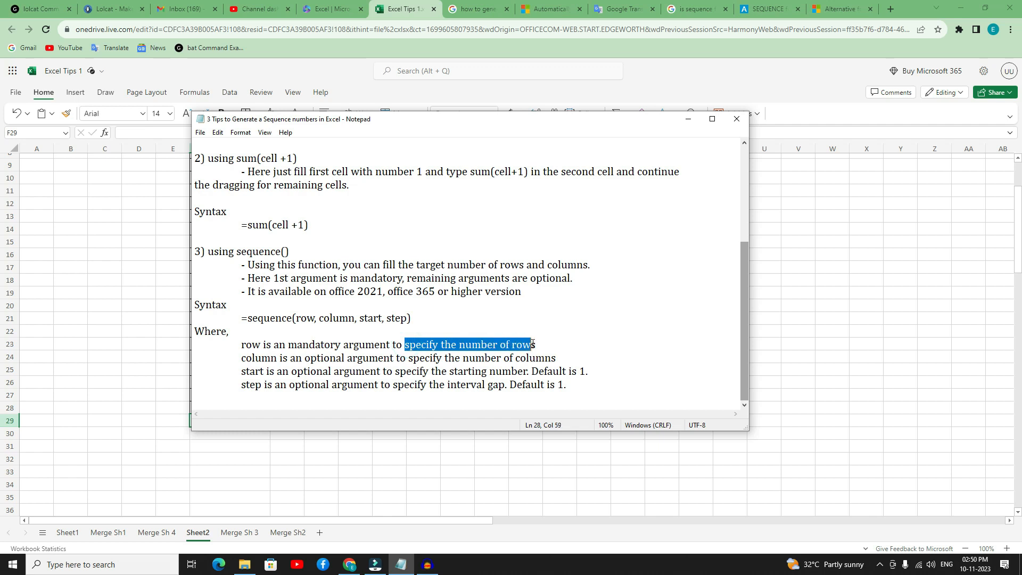
left_click_drag(282, 357, 383, 358)
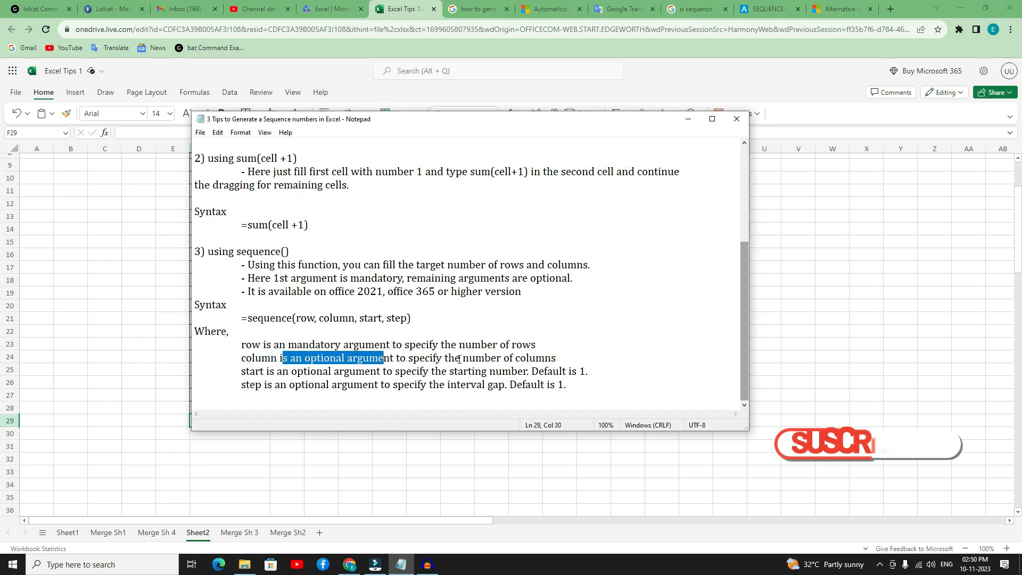
left_click(556, 357)
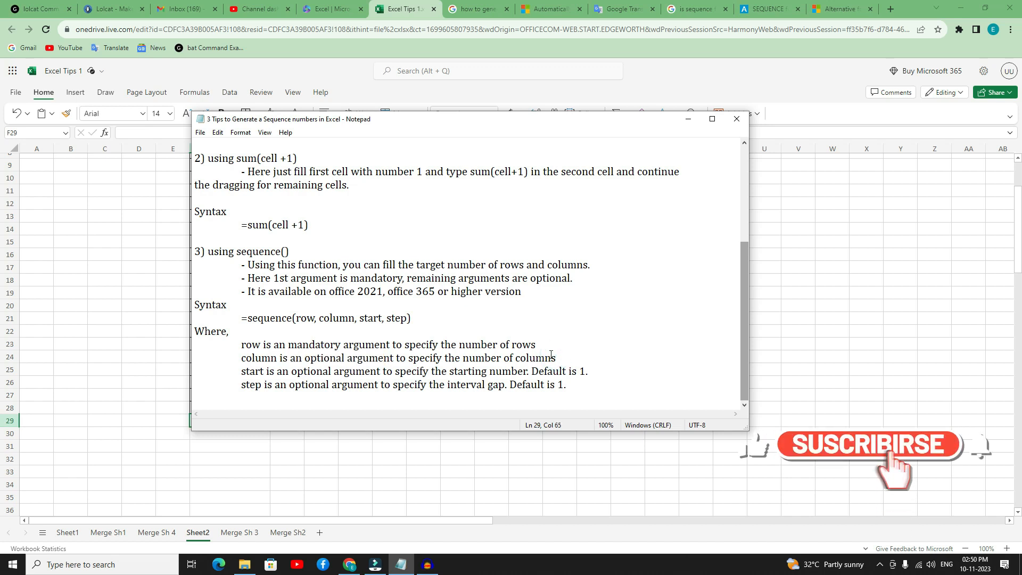
left_click_drag(243, 357, 319, 357)
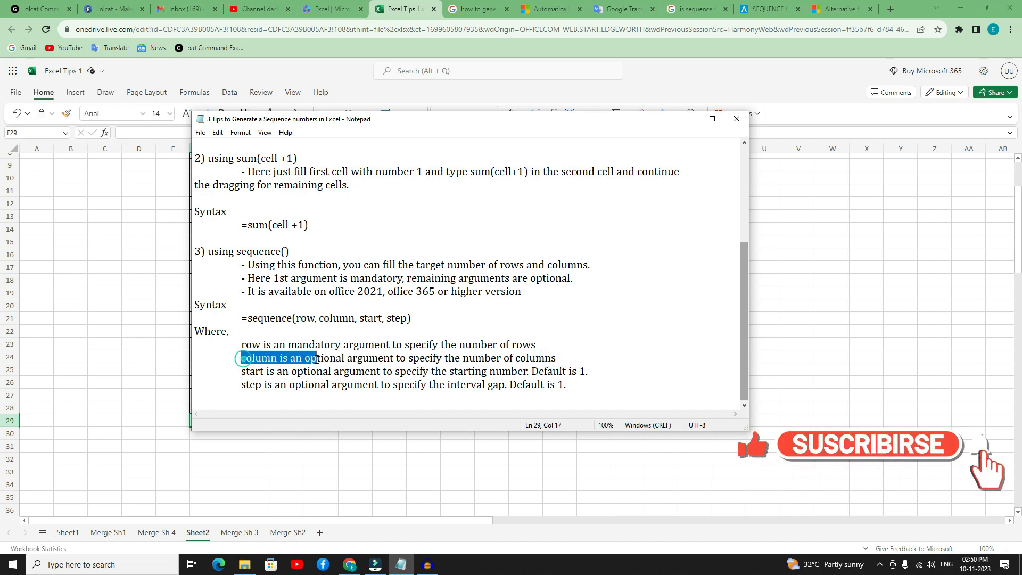
left_click(563, 359)
- Examine the notes on the start and step arguments of sequence() and their default values
left_click_drag(246, 372, 525, 371)
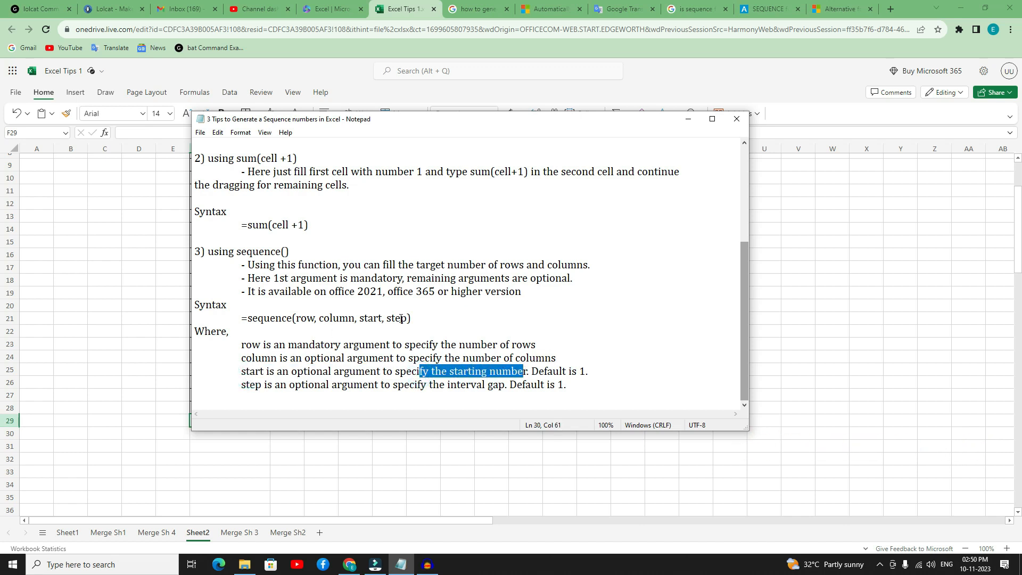
left_click_drag(534, 374, 586, 372)
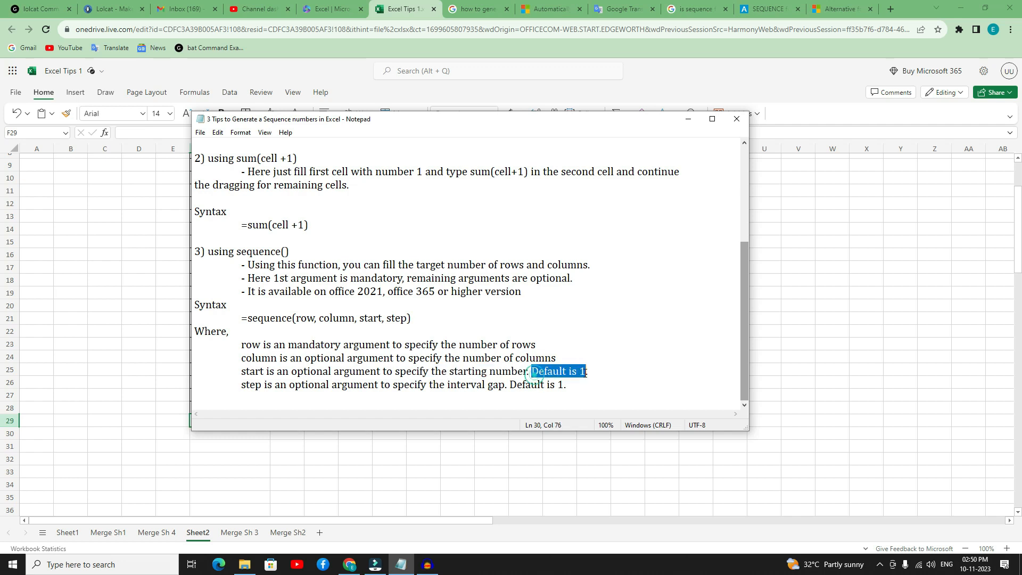
left_click(459, 370)
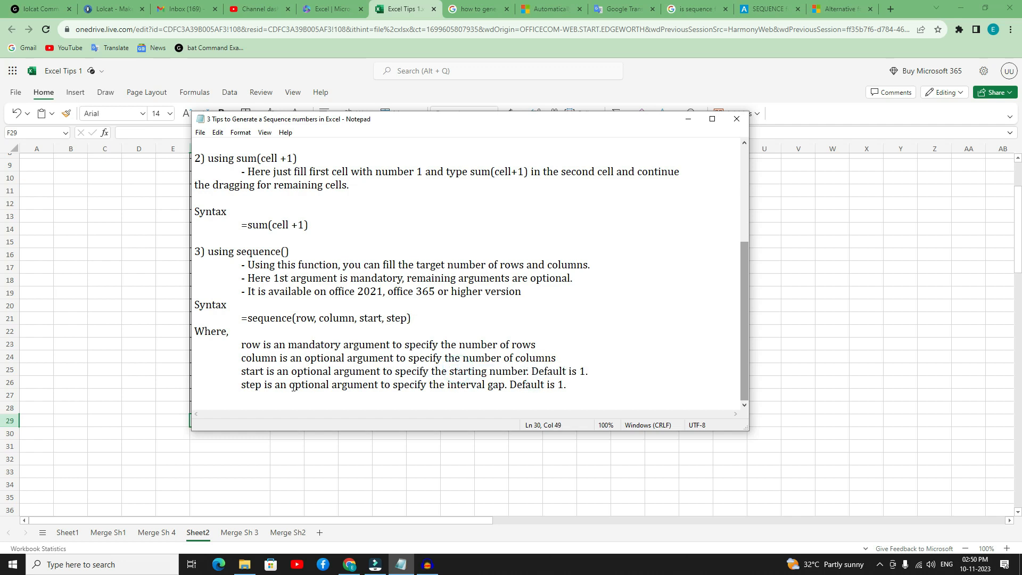
left_click_drag(290, 388, 566, 384)
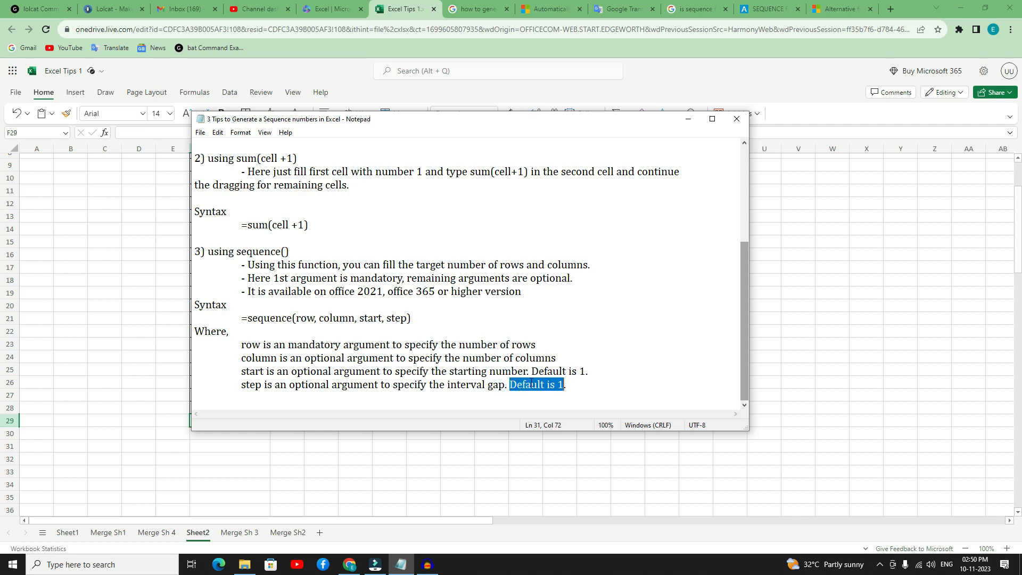
left_click(471, 360)
- Return to the Excel workbook and clear the numbers from F8:F28 in the Input column
left_click(687, 119)
scroll(242, 296, "up", 3)
left_click_drag(232, 250, 244, 346)
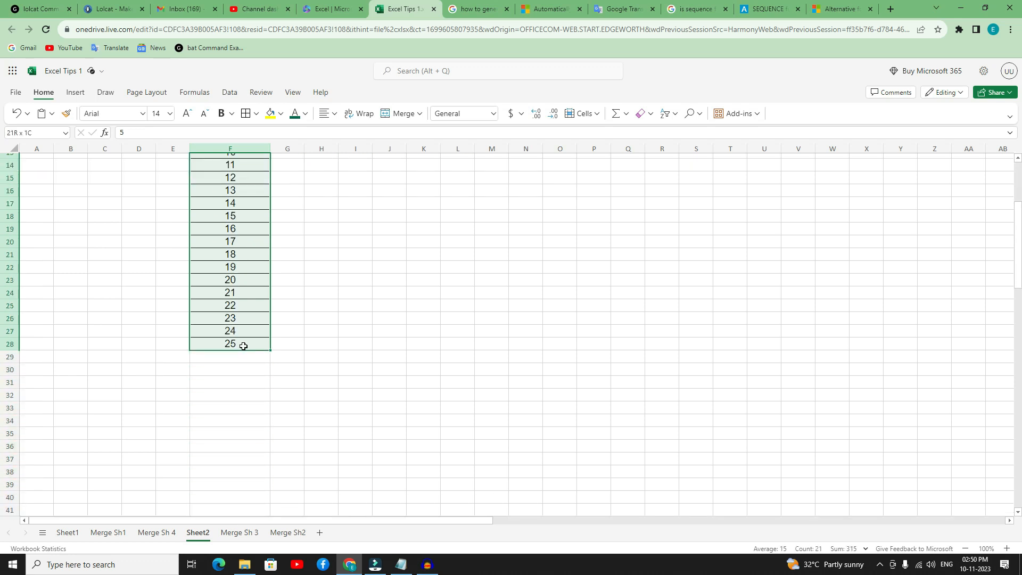
key("Delete")
left_click(314, 344)
scroll(314, 343, "up", 4)
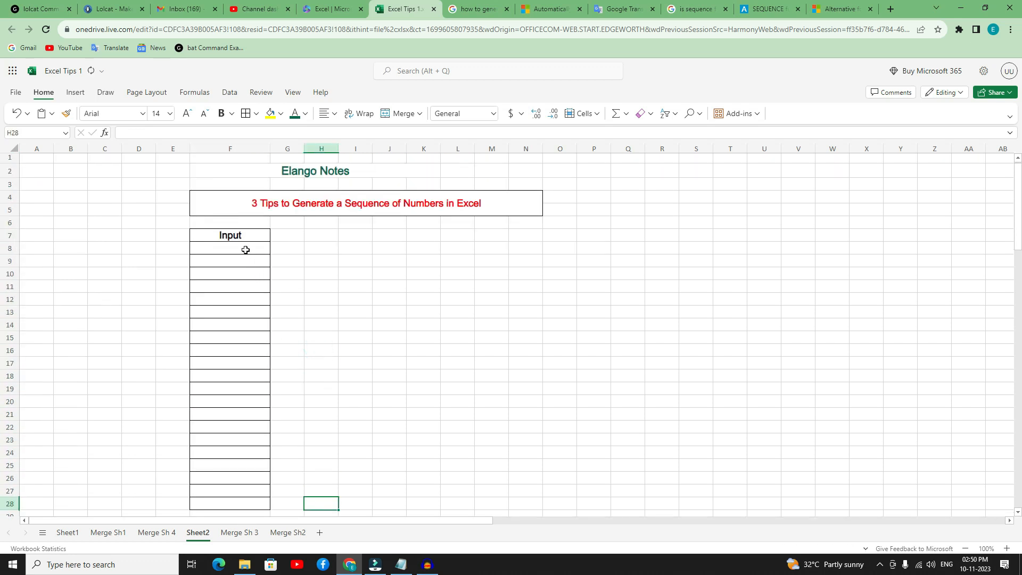
- Enter =SEQUENCE(25) in F8 to fill 25 rows of the Input column with consecutive numbers
left_click(245, 250)
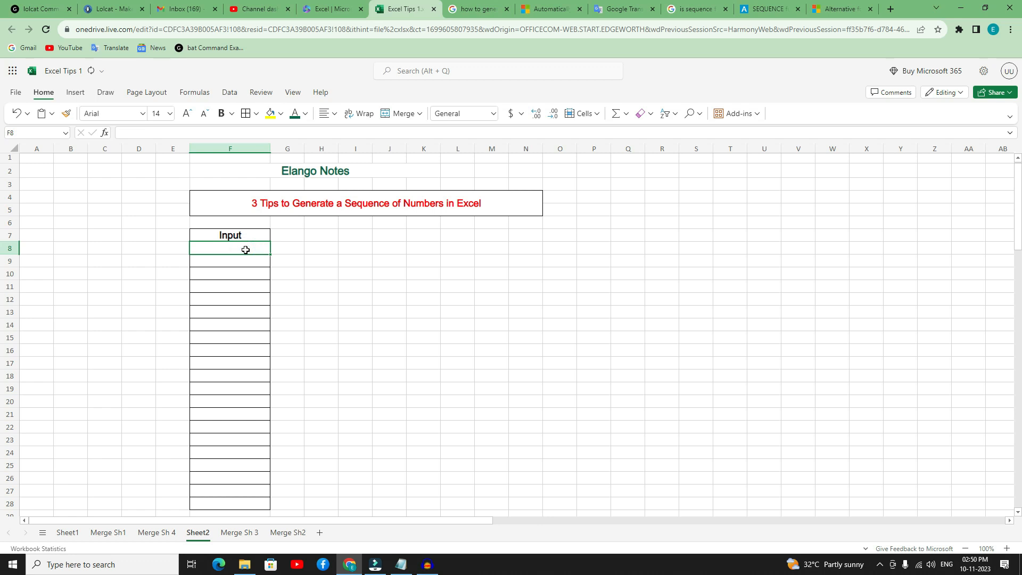
type("=seque")
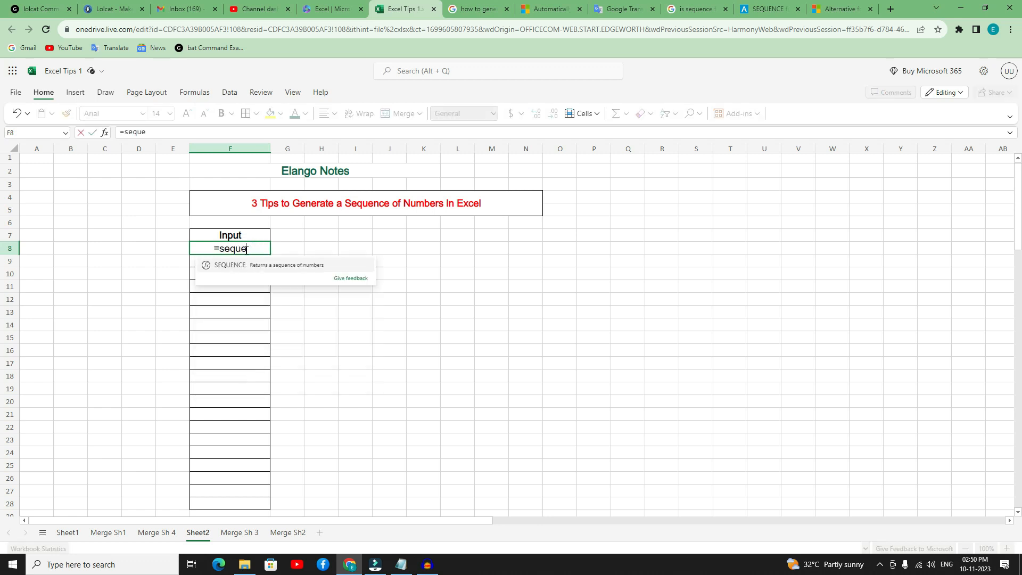
key("Tab")
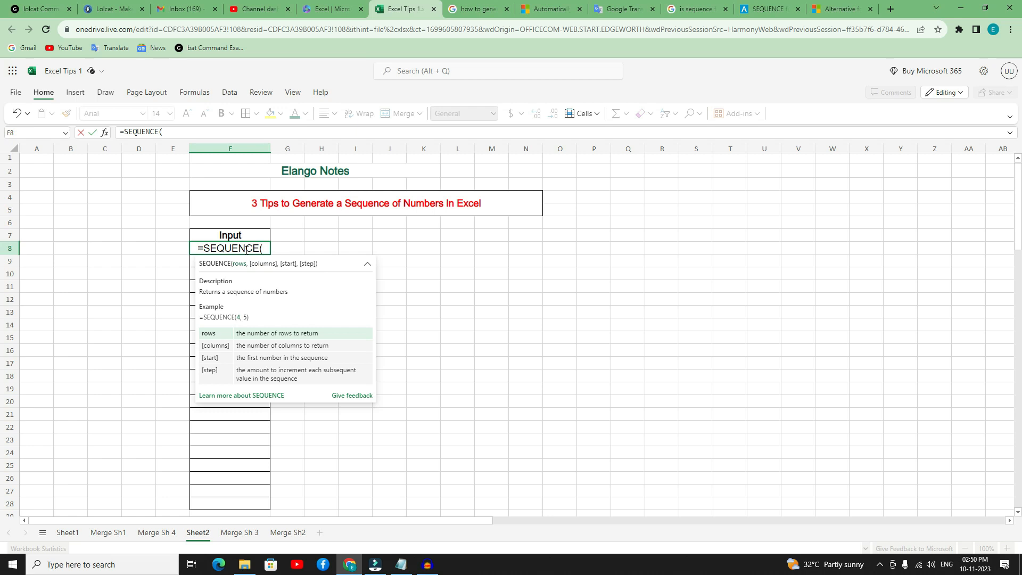
type("25)")
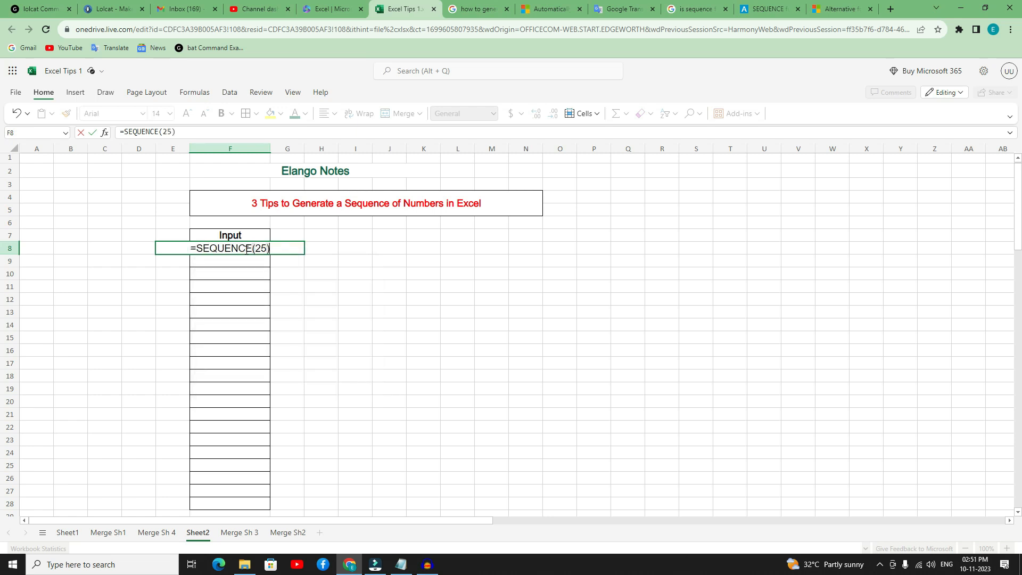
key("Return")
left_click(234, 248)
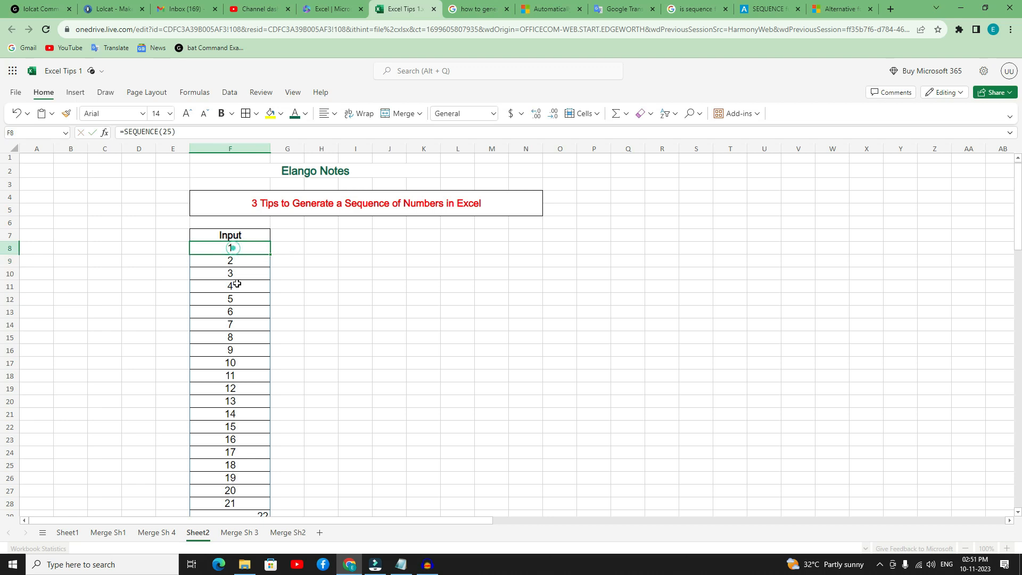
- Align the numbers in F29:F32 to the middle vertically and centre them horizontally
scroll(248, 348, "down", 4)
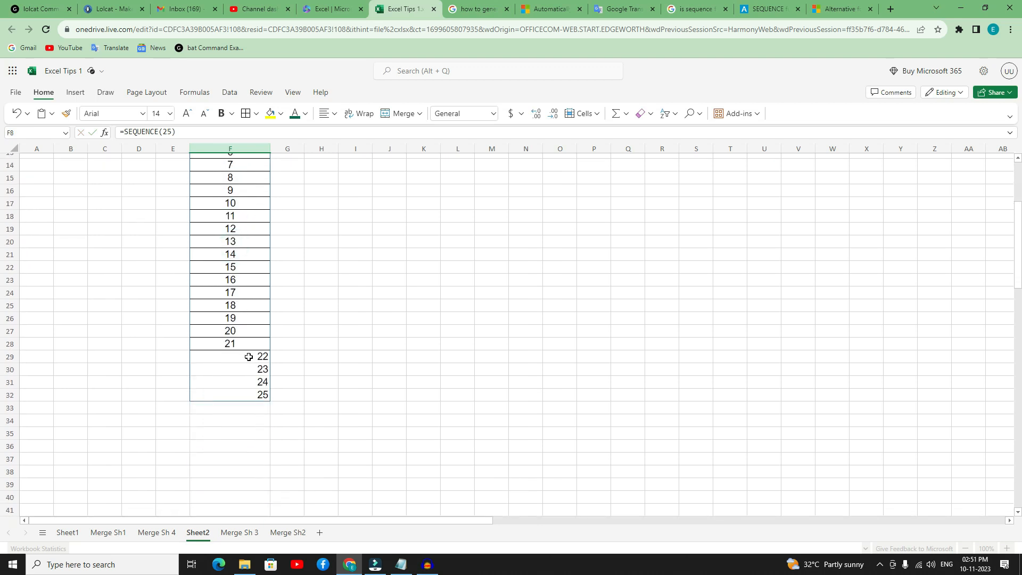
left_click_drag(248, 356, 241, 394)
left_click(335, 113)
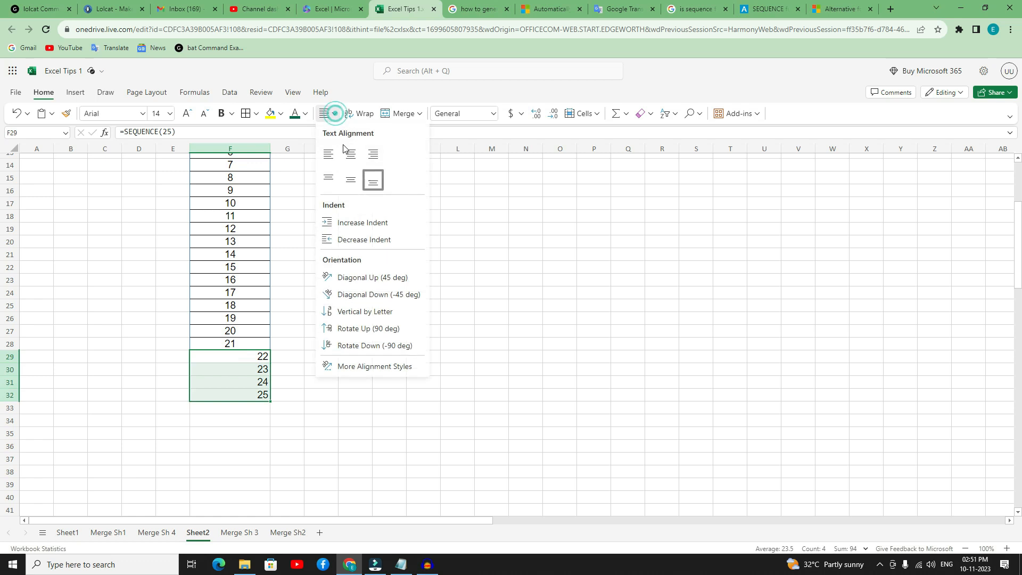
left_click(350, 179)
left_click(334, 112)
left_click(350, 153)
left_click(307, 292)
scroll(258, 330, "up", 4)
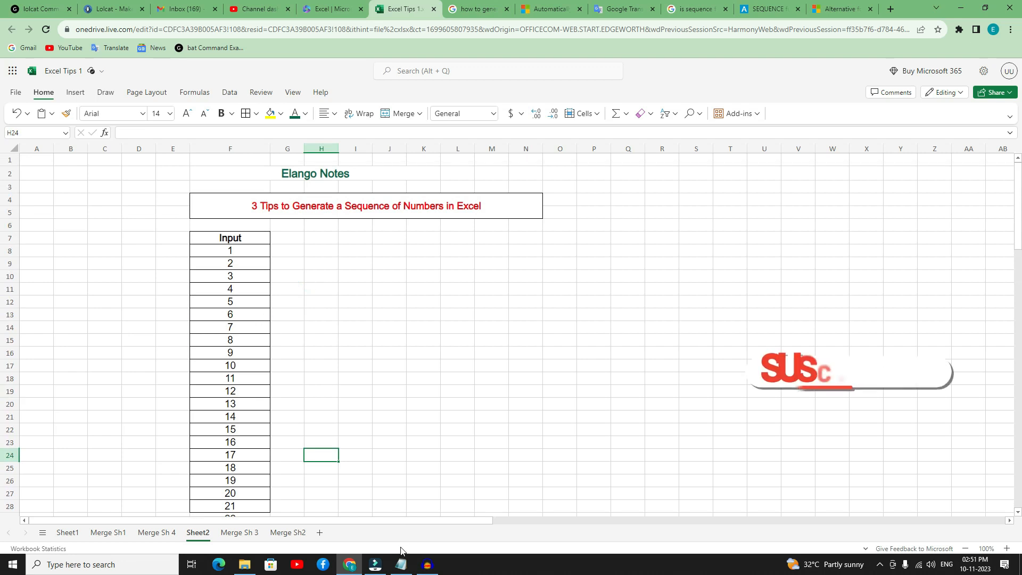
- Switch to the Notepad notes, check which Office versions offer sequence(), and return to the Excel workbook
left_click(401, 564)
left_click_drag(285, 290, 518, 290)
scroll(527, 293, "up", 5)
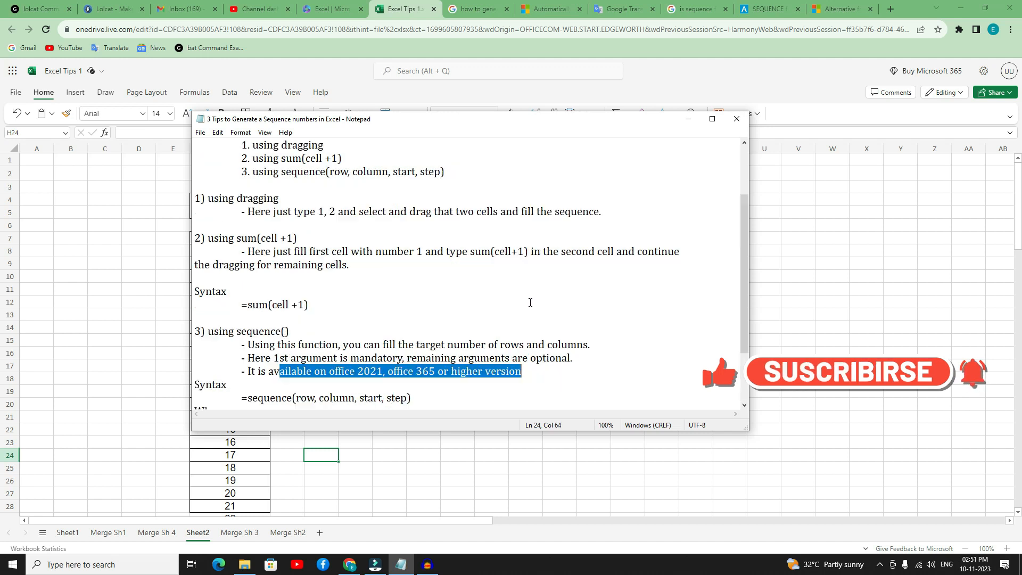
left_click(689, 119)
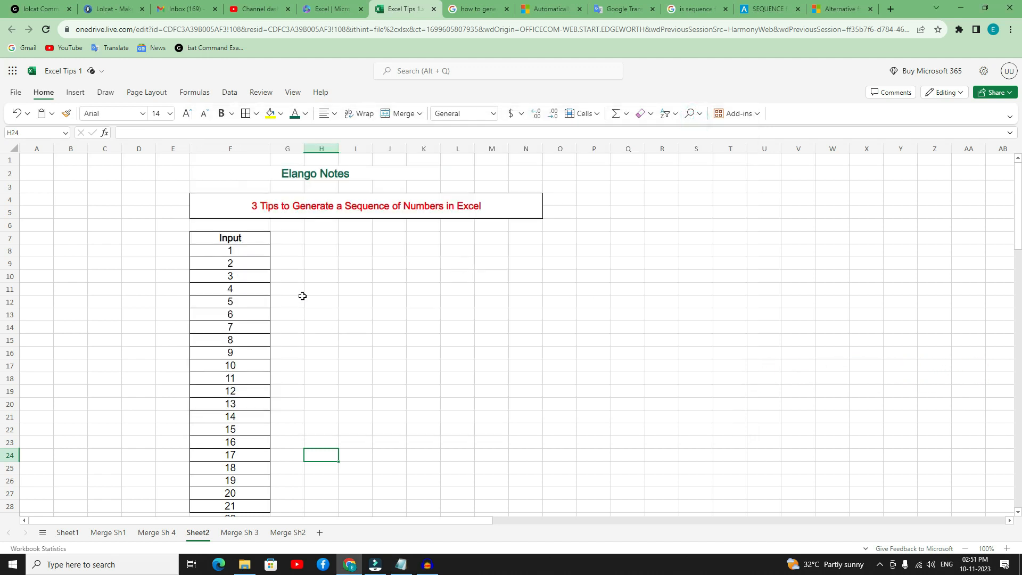